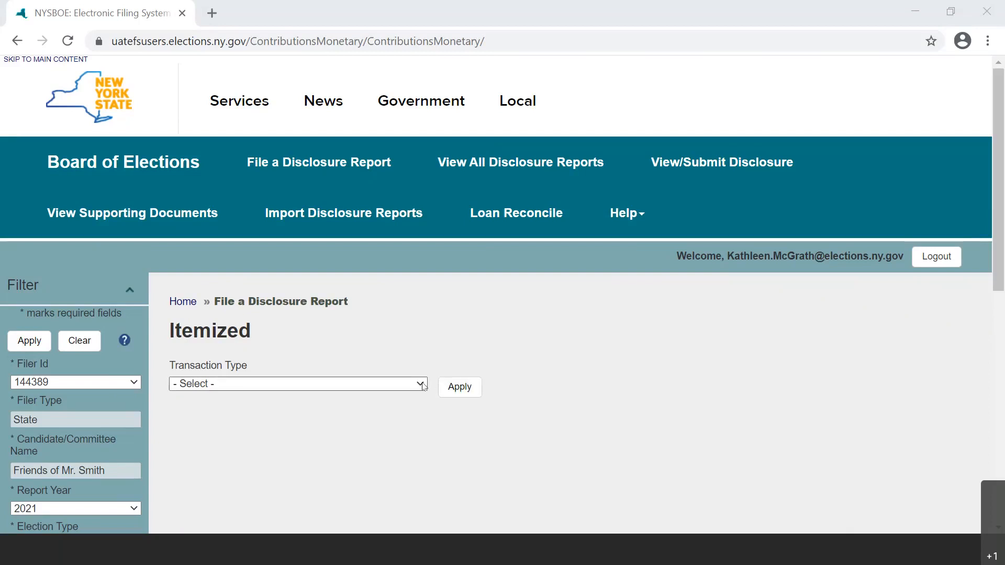
Set the itemized report's transaction type to Monetary Contributions Received From Corporation and apply it
left_click(422, 386)
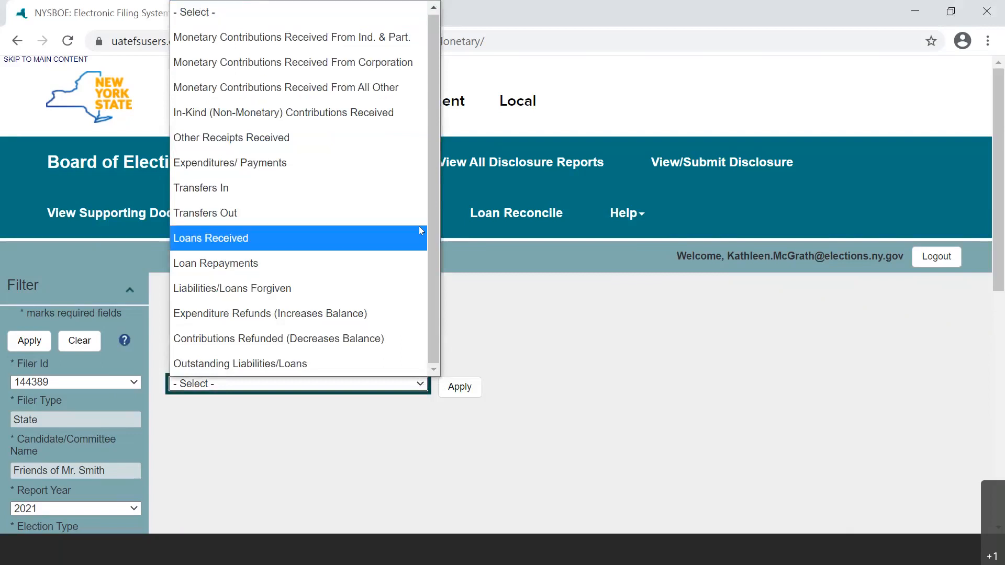
left_click(387, 63)
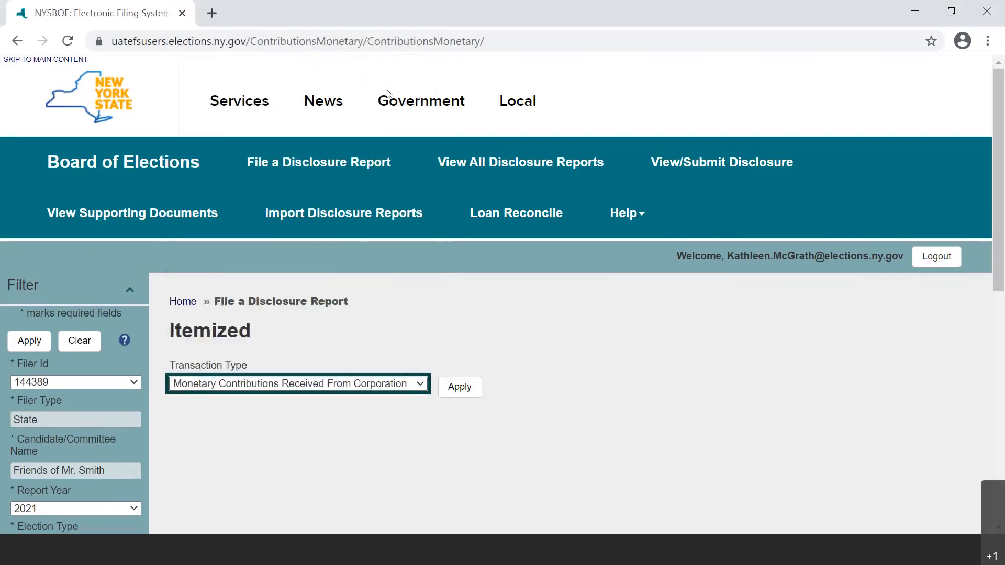
left_click(459, 388)
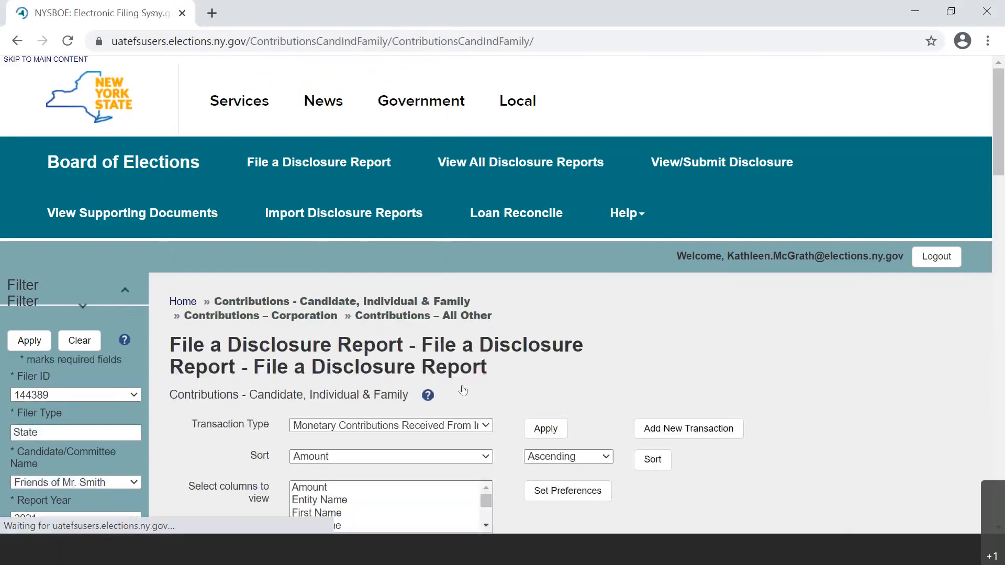
Review which columns can be selected for viewing in the July Periodic transactions table
scroll(479, 388, "down", 3)
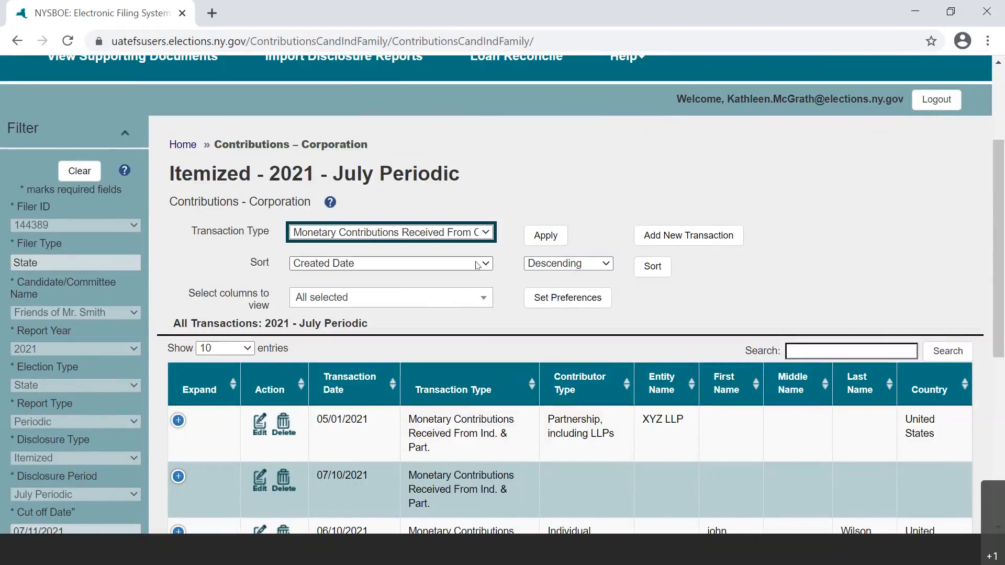
left_click(481, 299)
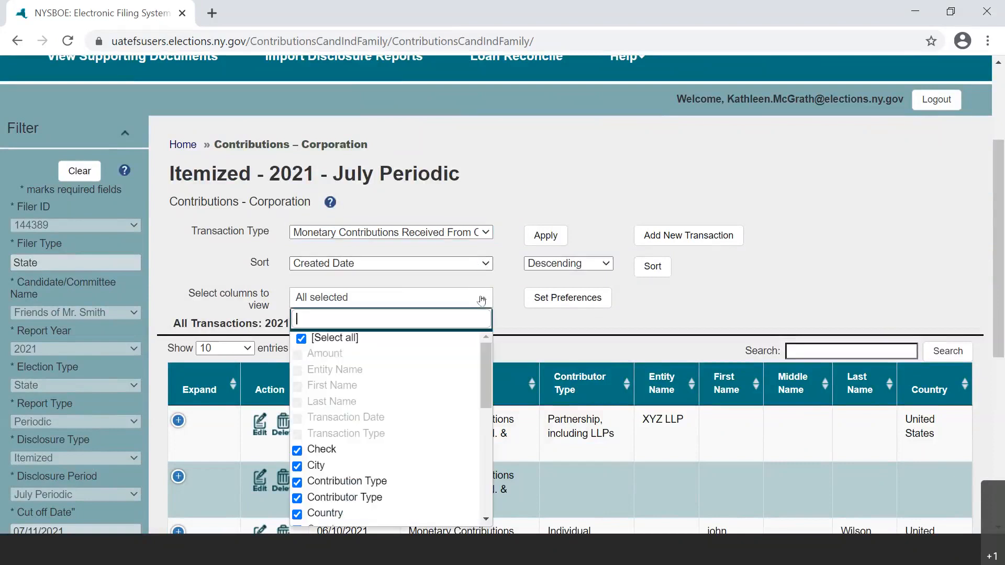
left_click(481, 299)
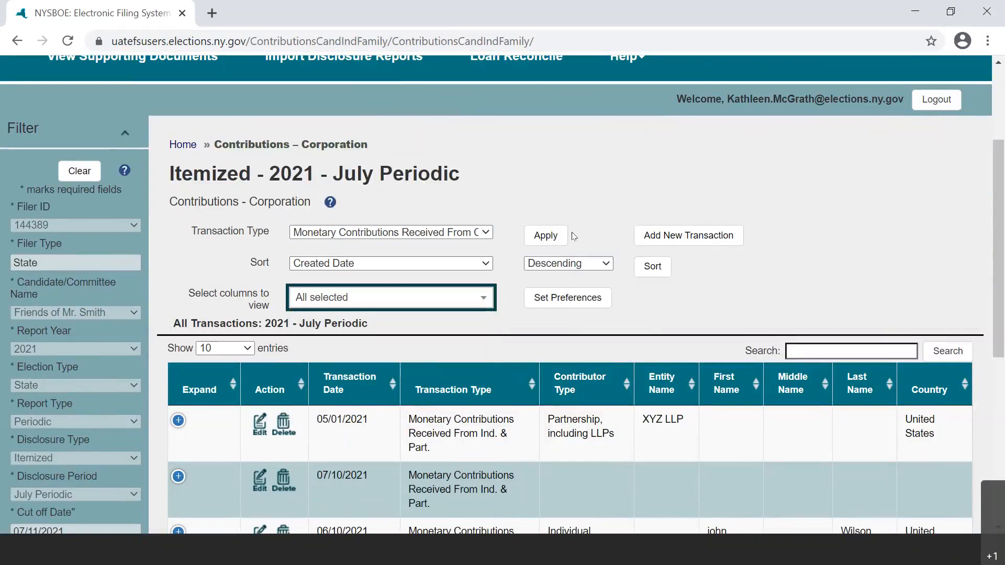
Add a new transaction, mark it as itemized, and set its date received to 04/20/2021
left_click(660, 237)
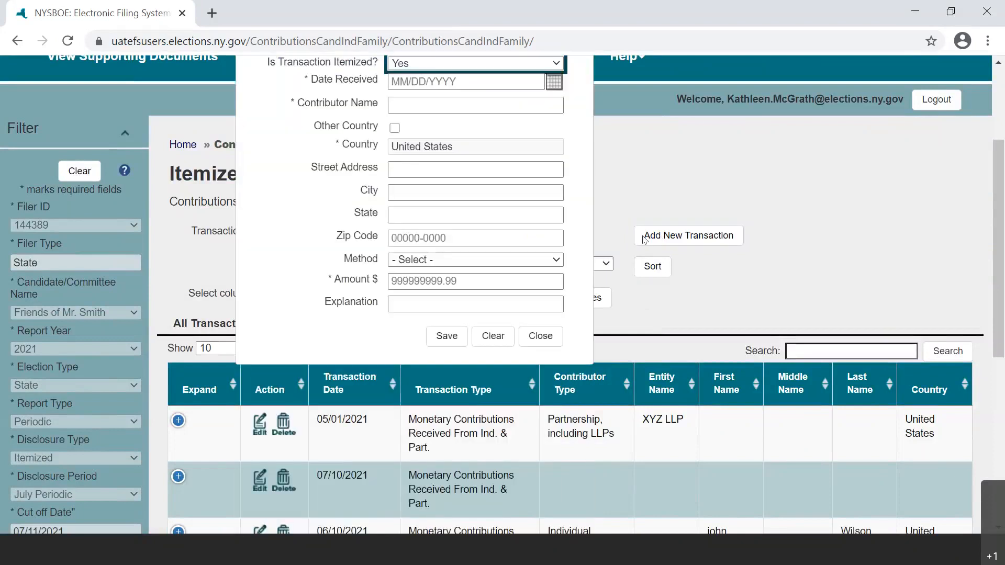
scroll(644, 238, "up", 3)
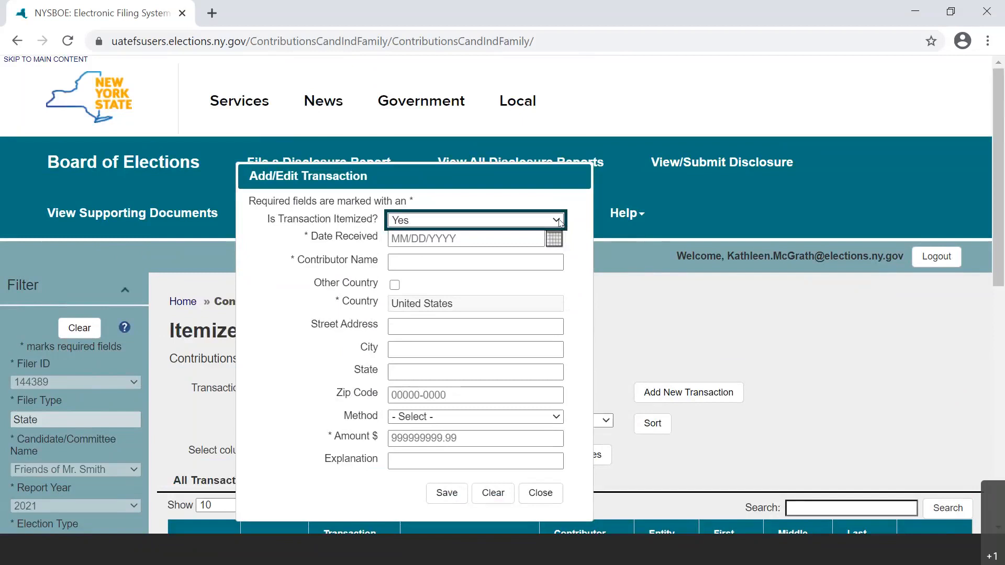
left_click(559, 222)
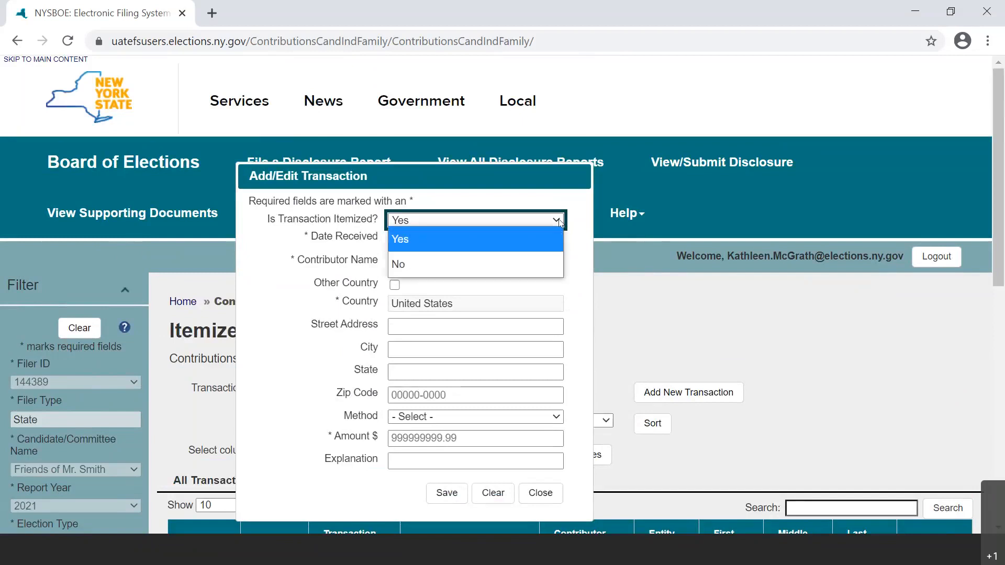
left_click(428, 242)
left_click(467, 237)
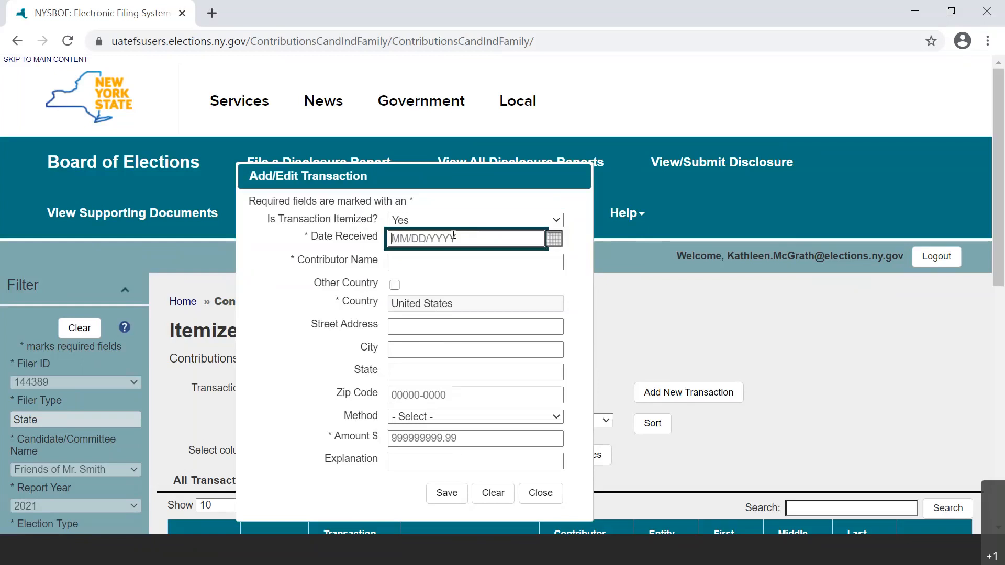
type("04/20/2021")
key("Tab")
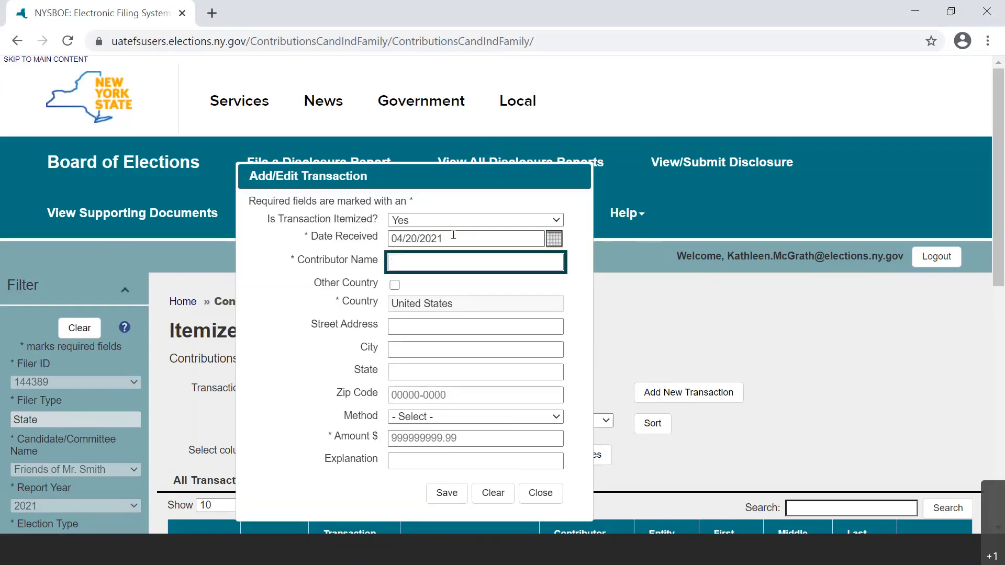
Look up "Elec" as the contributor name and select the existing contributor Elect All Corp with its stored address
type("E")
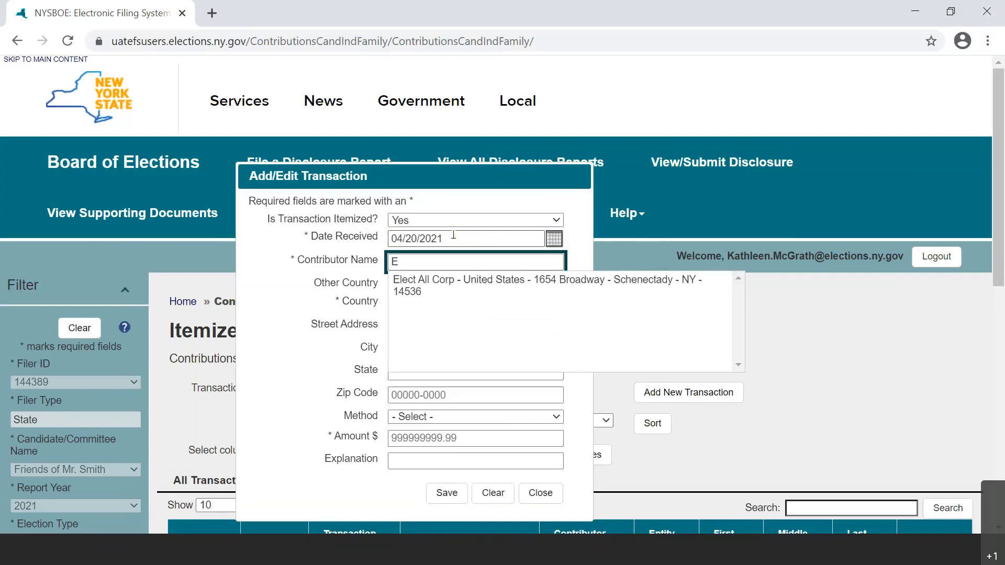
type("lec")
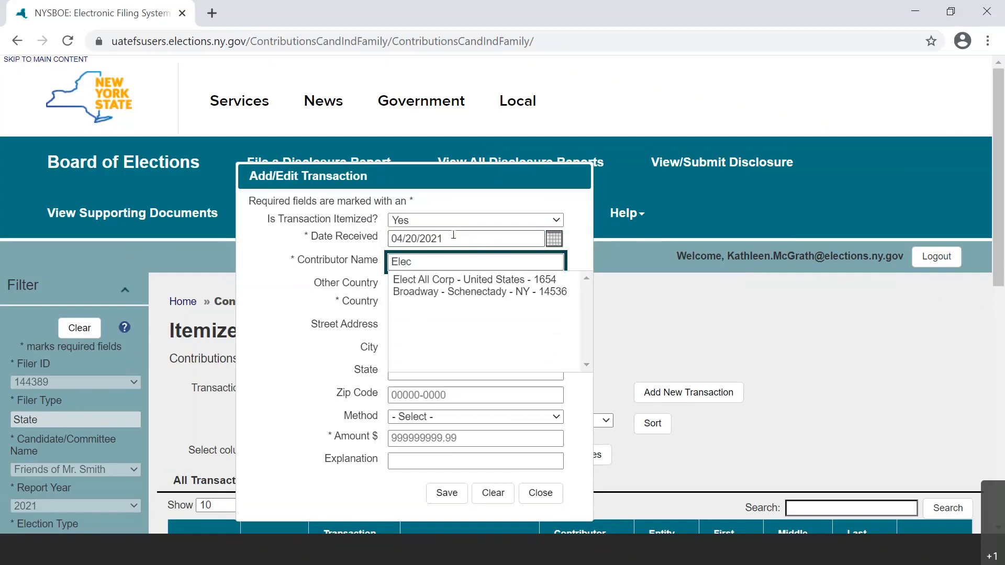
key("Down")
key("Return")
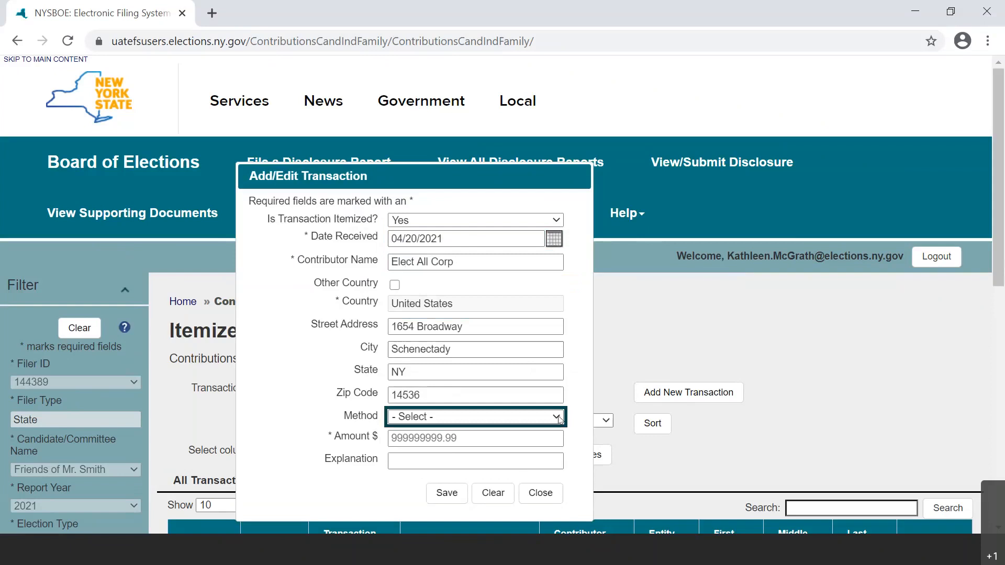
Set the contribution method to Debit Card and the amount to 4000.00, leave the explanation blank, and save the transaction
left_click(559, 417)
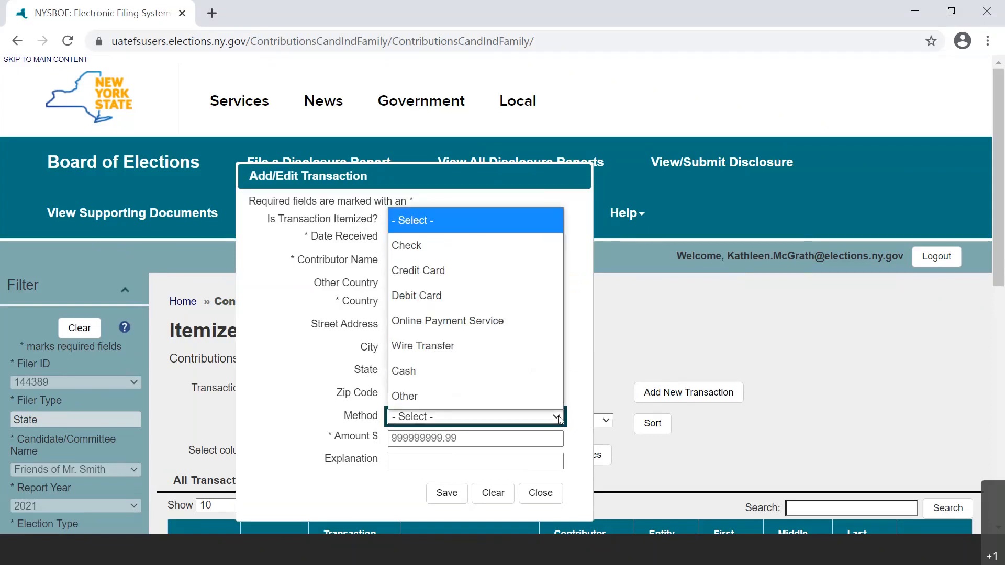
left_click(479, 298)
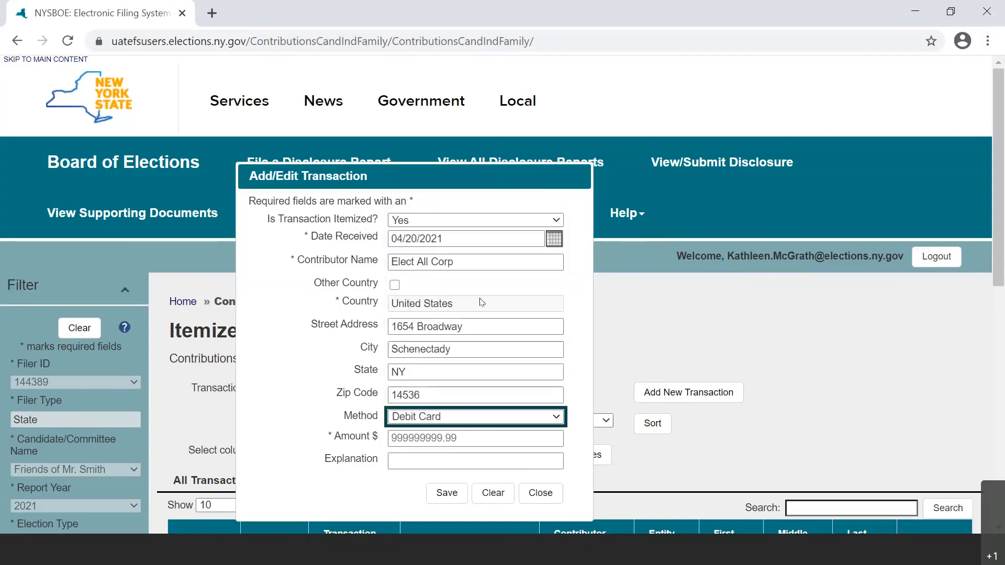
left_click(492, 437)
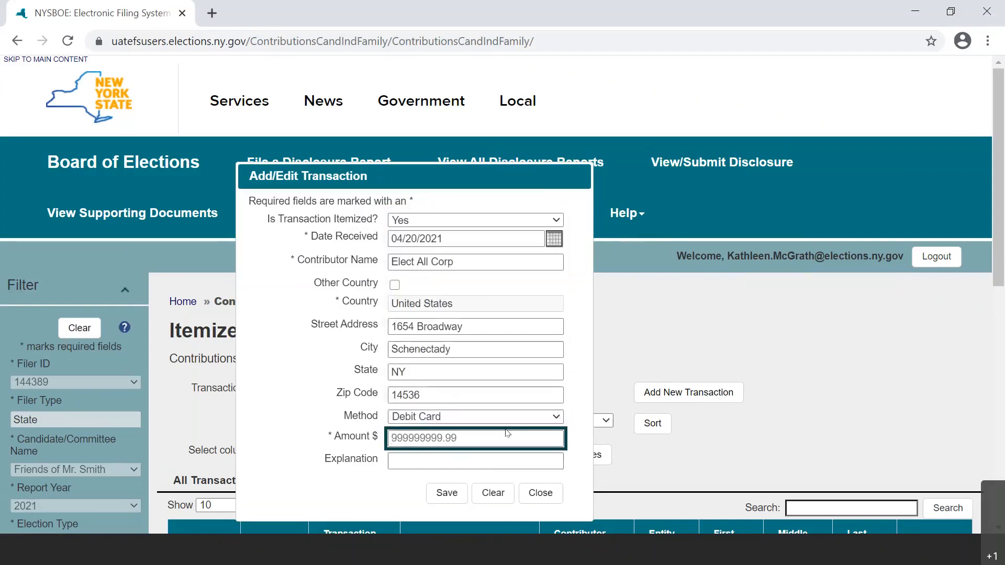
type("4000.00")
key("Tab")
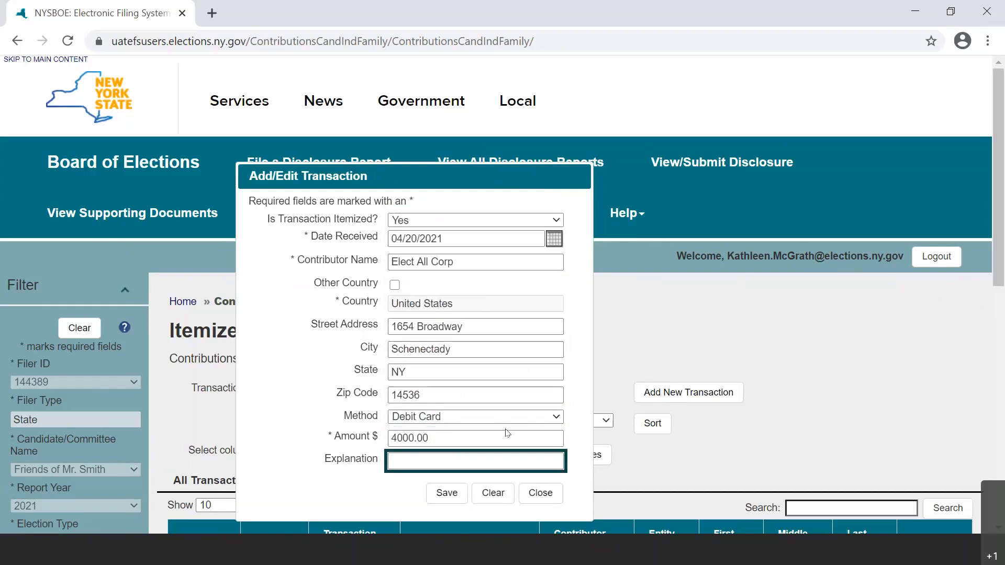
key("Tab")
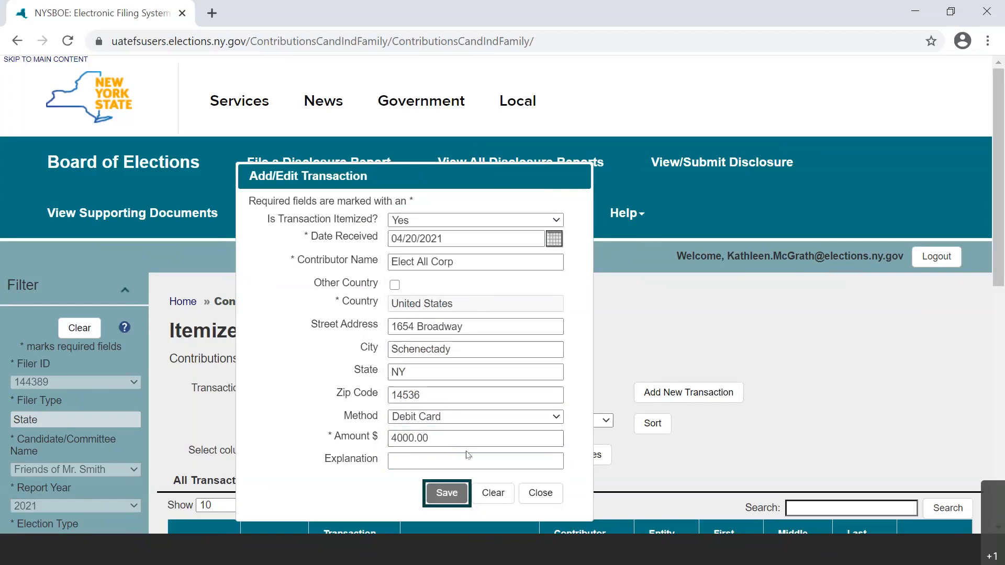
left_click(450, 492)
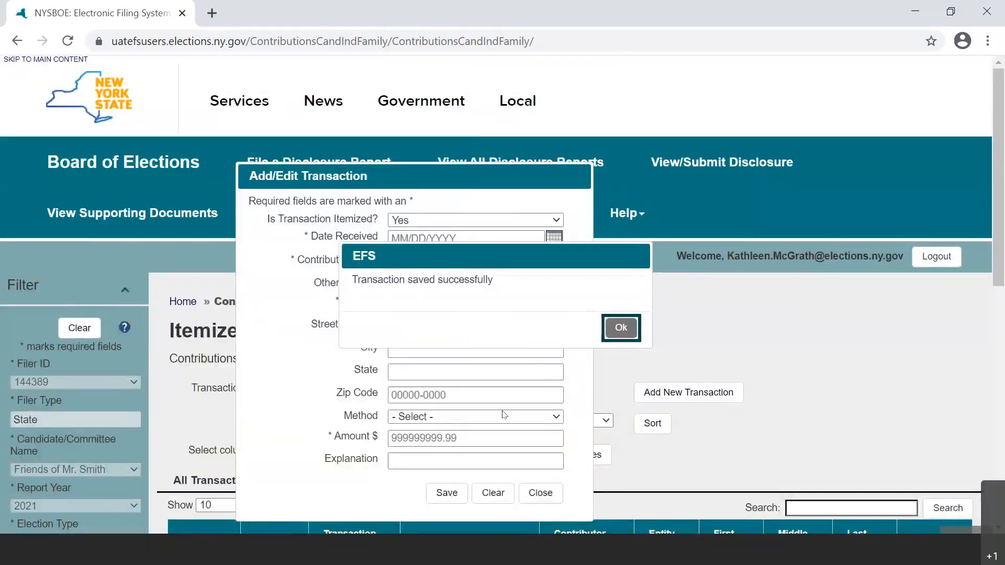
left_click(620, 328)
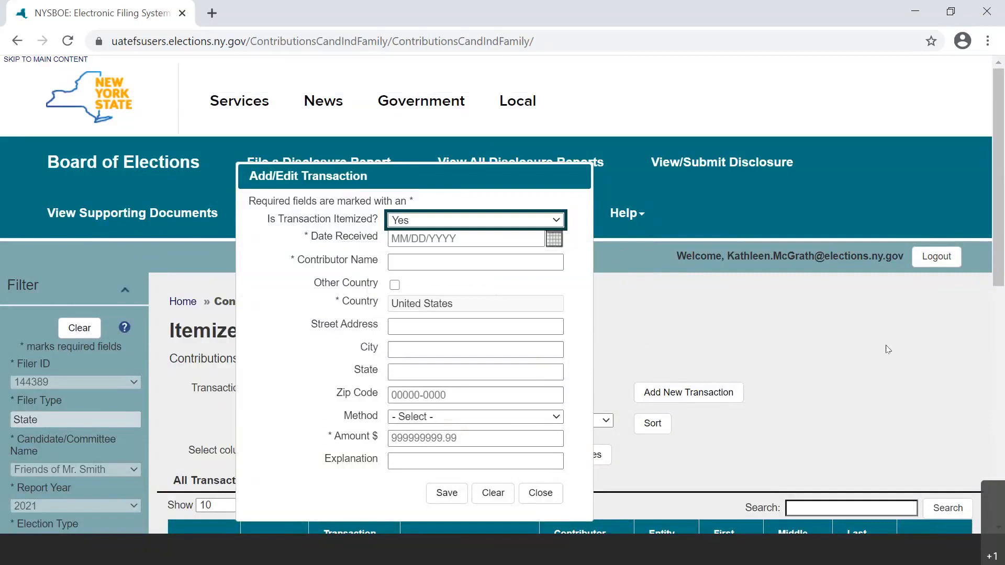
Mark the next transaction as not itemized and set its date received to 05/10/2021
scroll(888, 349, "down", 3)
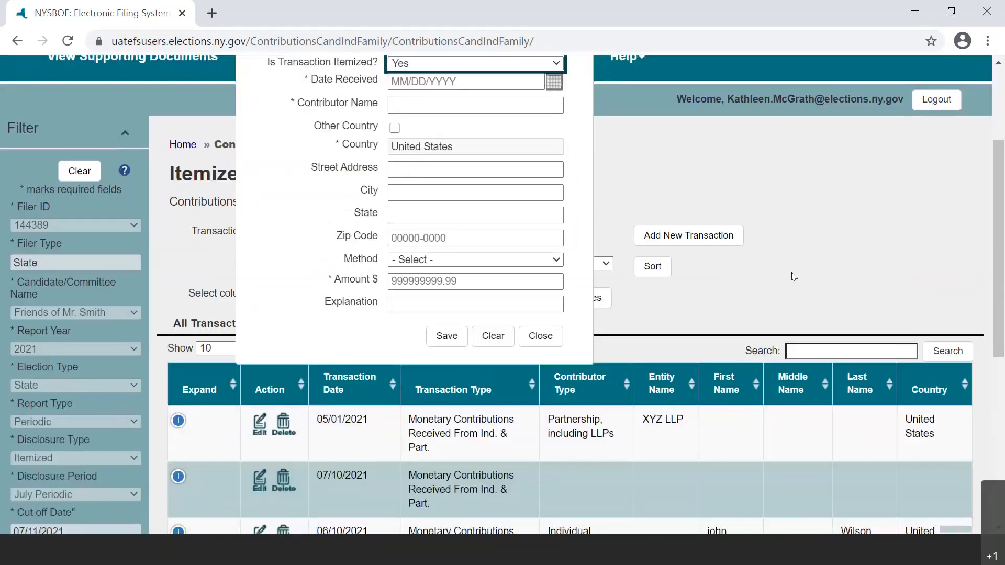
scroll(792, 276, "up", 3)
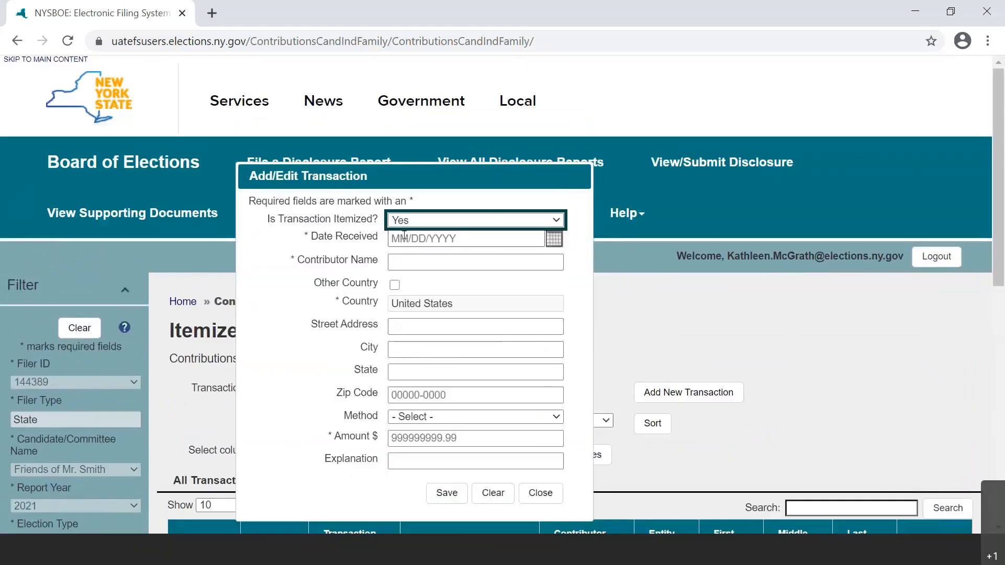
left_click(557, 222)
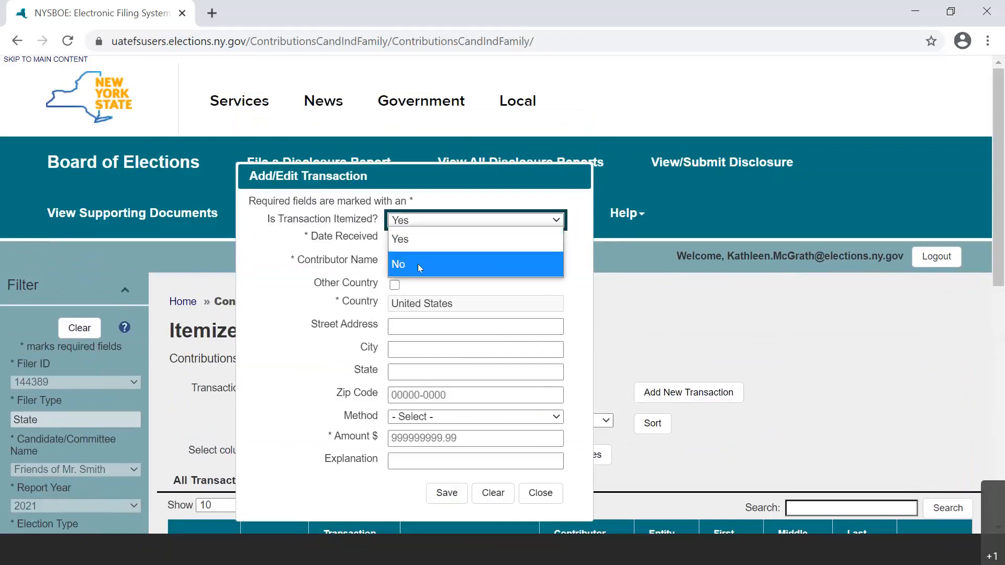
left_click(404, 266)
left_click(467, 240)
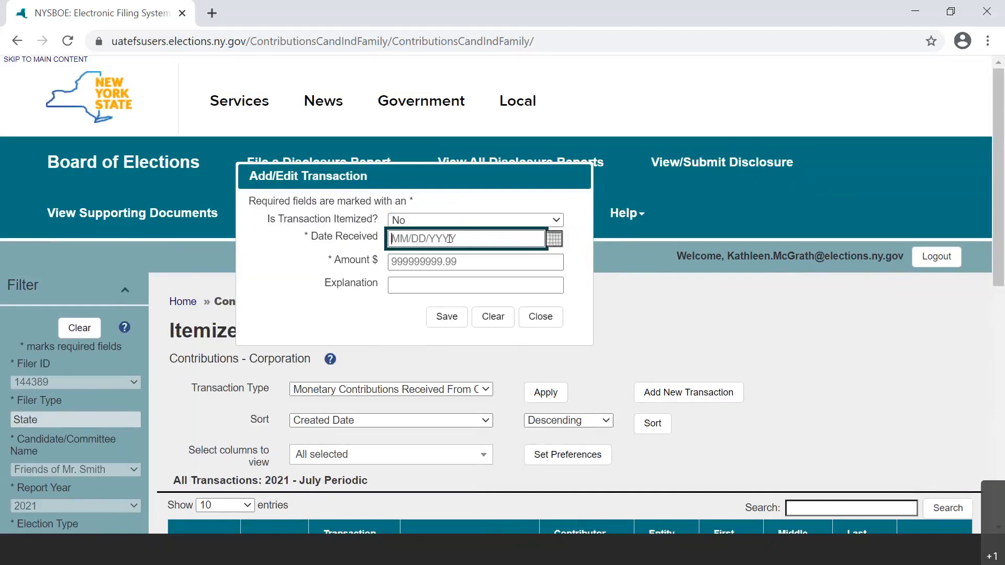
type("05/10/2021")
key("Tab")
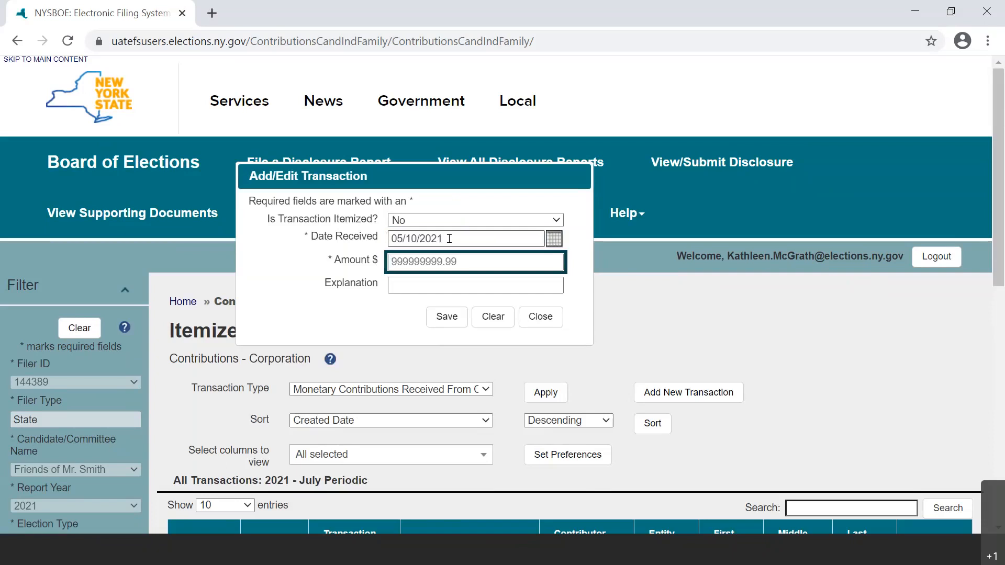
Set the unitemized contribution's amount to 800.00 and save the transaction
type("800.00")
key("Tab")
key("Return")
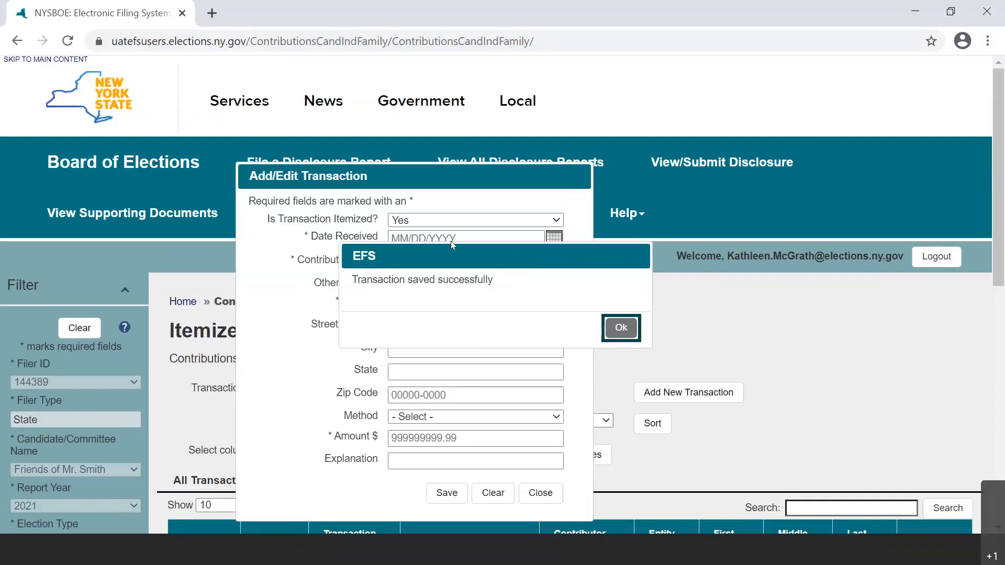
key("Return")
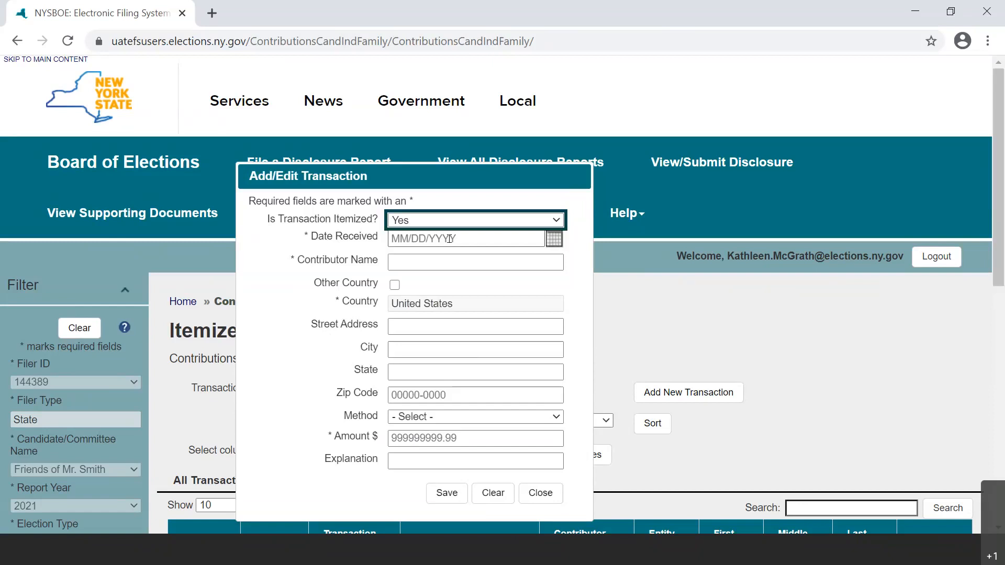
Set the next itemized transaction's date received to 06/15/2021 and its contributor name to ABC Corporation
left_click(450, 240)
type("06/15/2021")
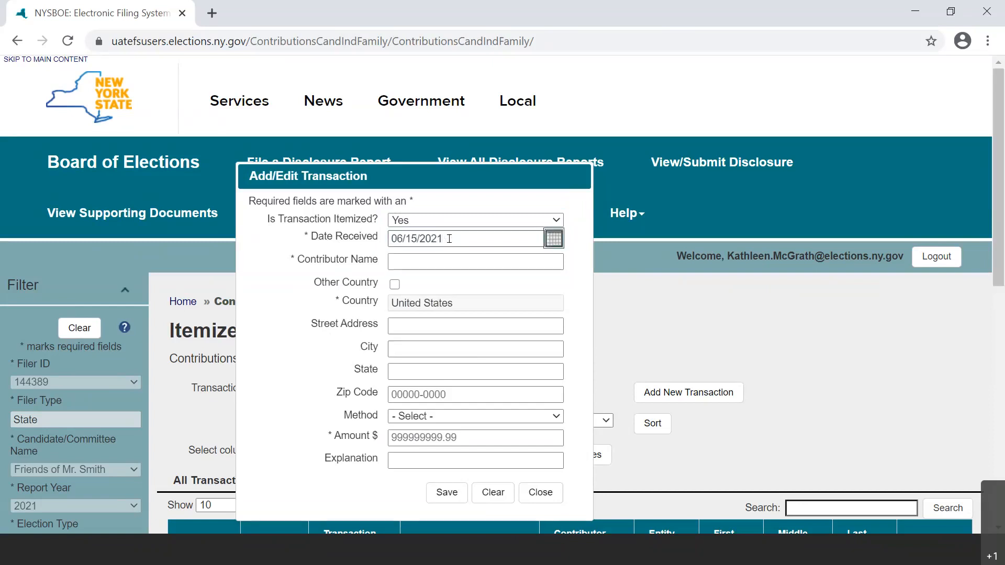
key("Tab")
type("abc")
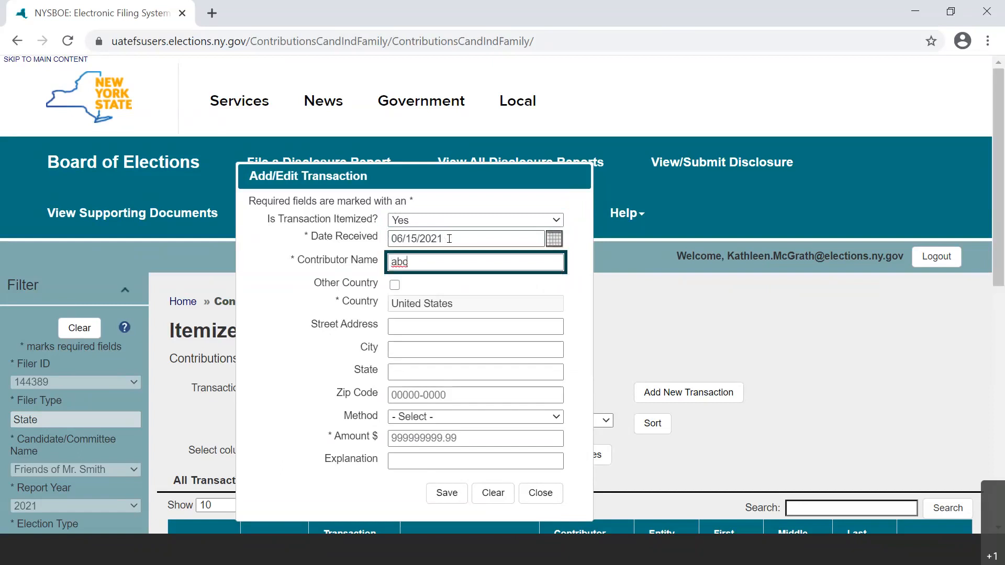
key("BackSpace")
key("BackSpace")
key("BackSpace")
type("ABC ")
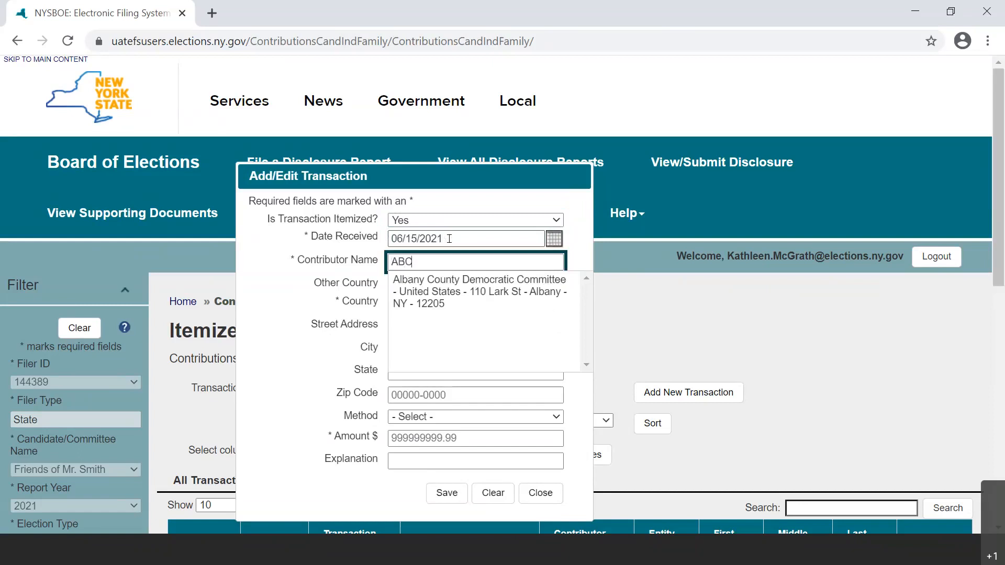
type("Corpor")
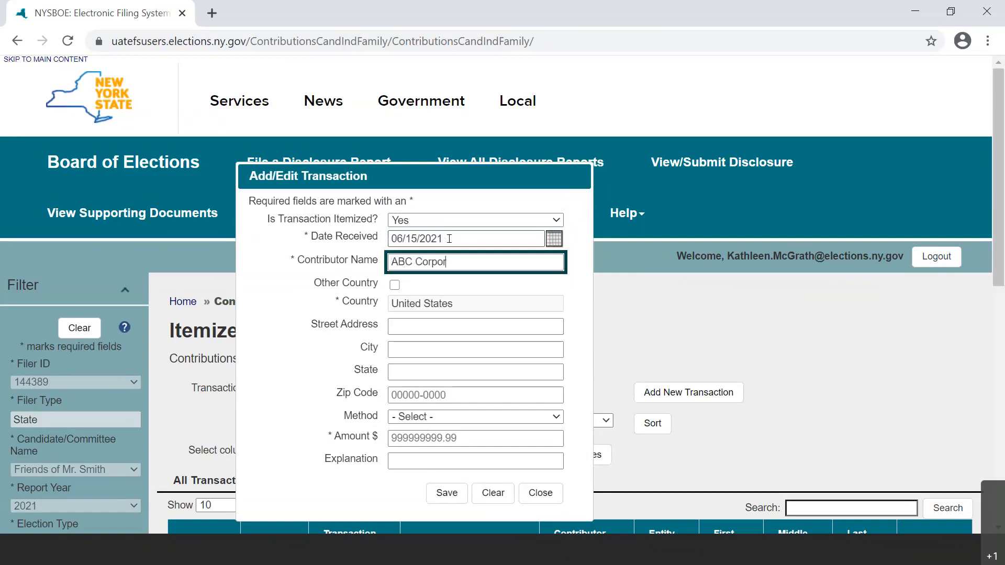
type("ation")
key("Tab")
Fill in the contributor's street address, city, state and zip code, keeping the country as United States
key("Tab")
type("1")
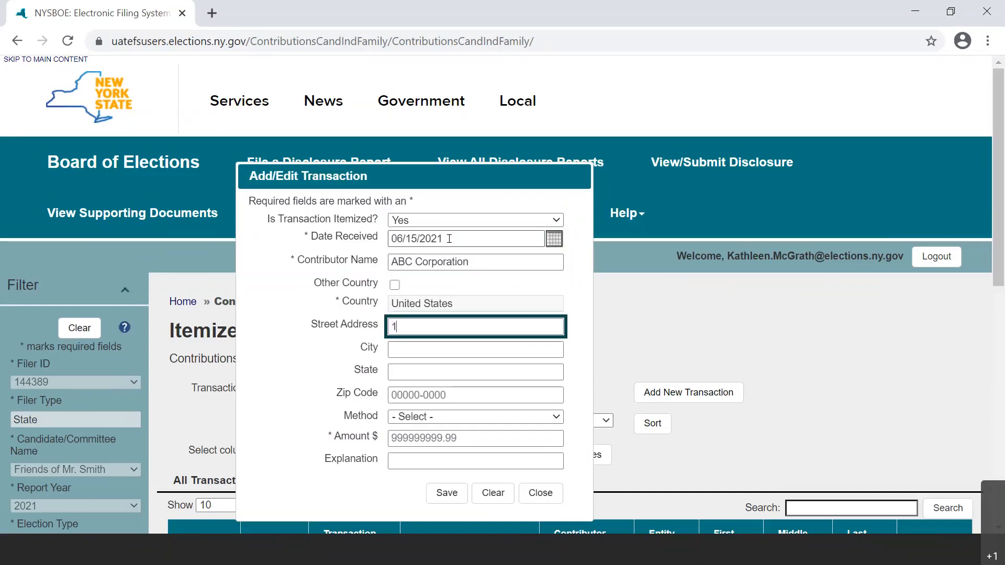
type(" Circle Way")
key("Tab")
type("Rochester")
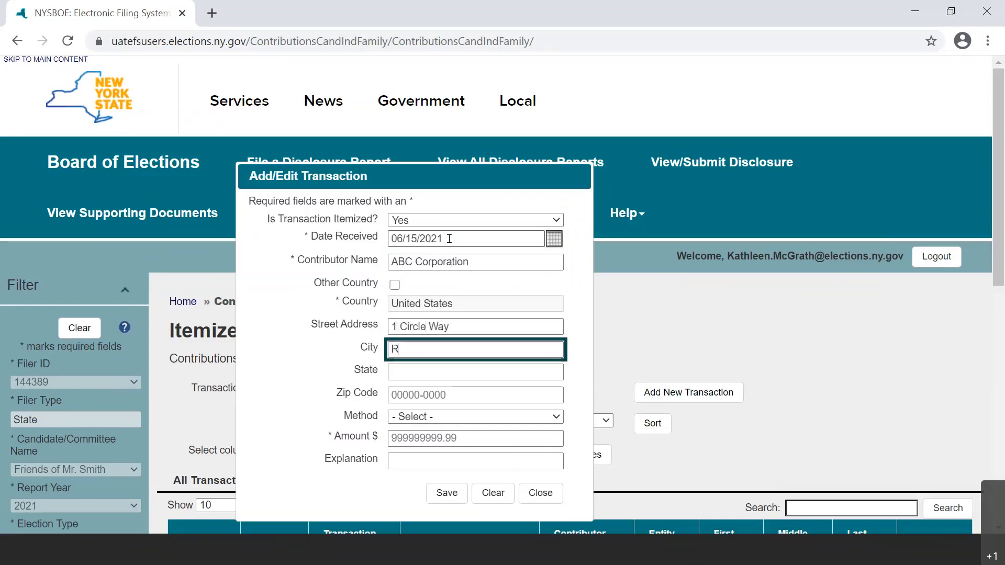
key("Tab")
type("NY")
key("Tab")
type("15826")
key("Tab")
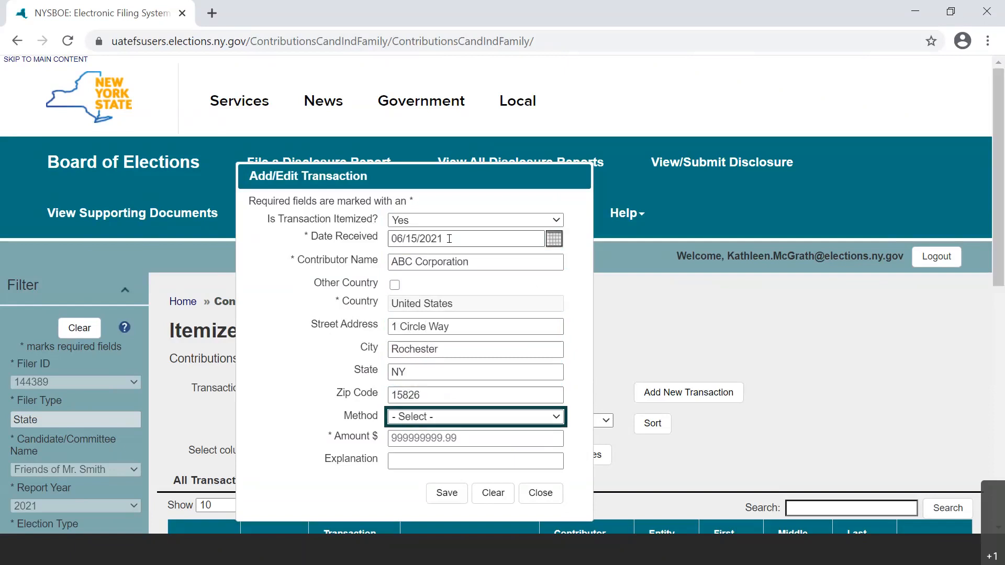
Set the contribution method to Check, enter the check number and an amount of 6000.00, and save the transaction
key("Down")
key("Tab")
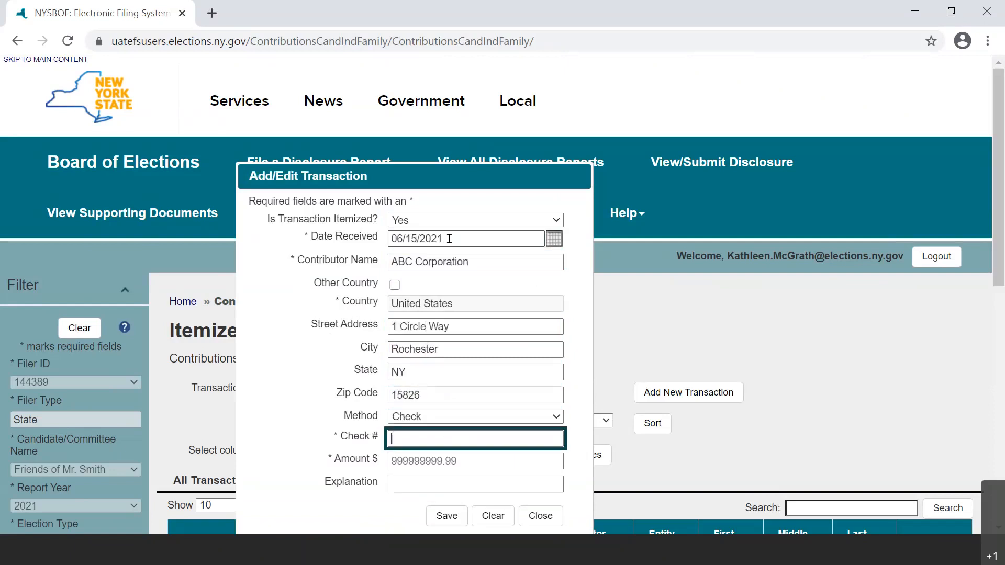
type("585")
key("Tab")
type("6000.00")
key("Tab")
key("Tab")
key("Return")
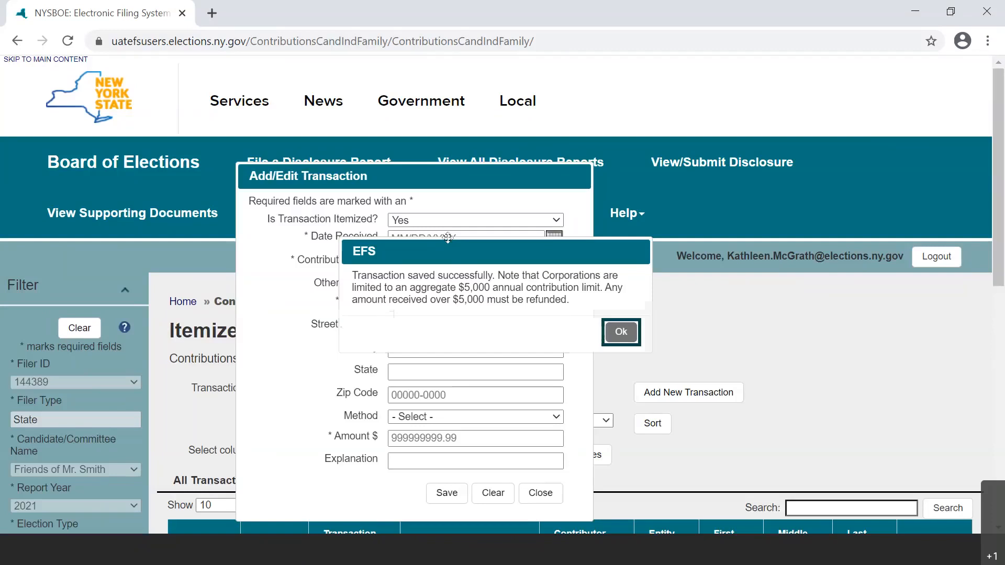
key("Return")
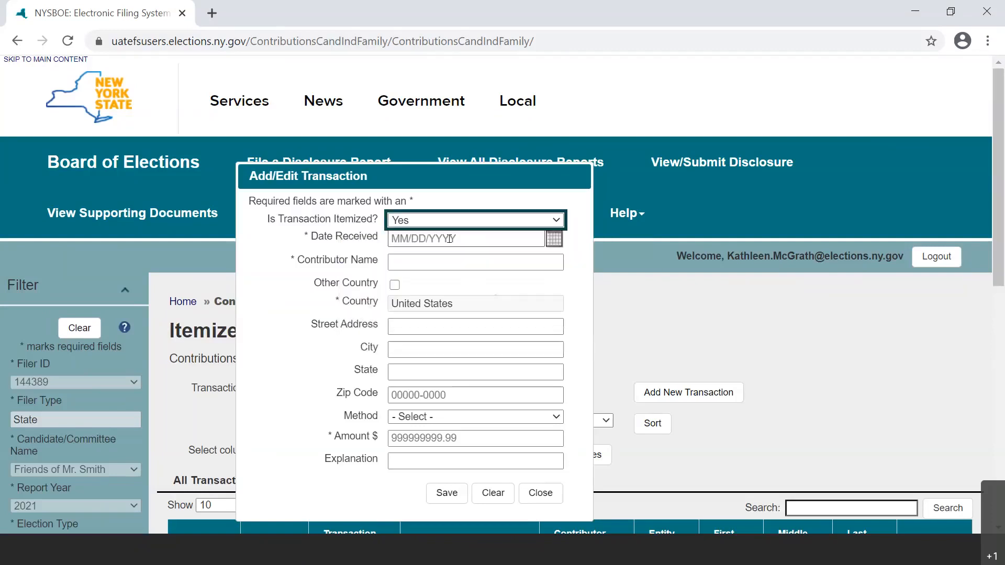